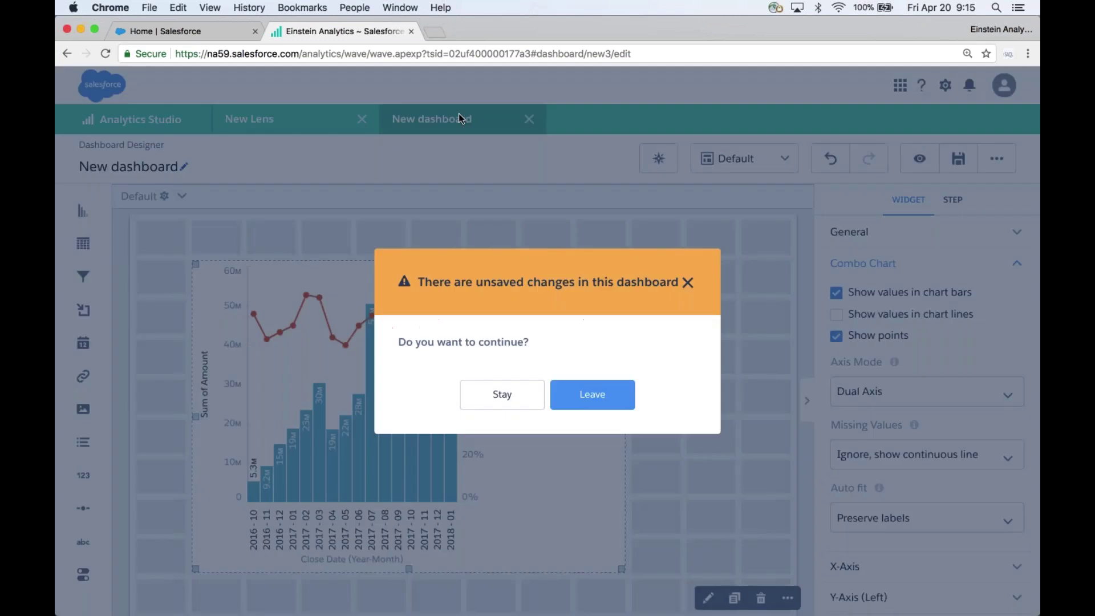
# Leave the new dashboard without saving and scroll the Recent list down to Datasets.
pyautogui.click(593, 395)
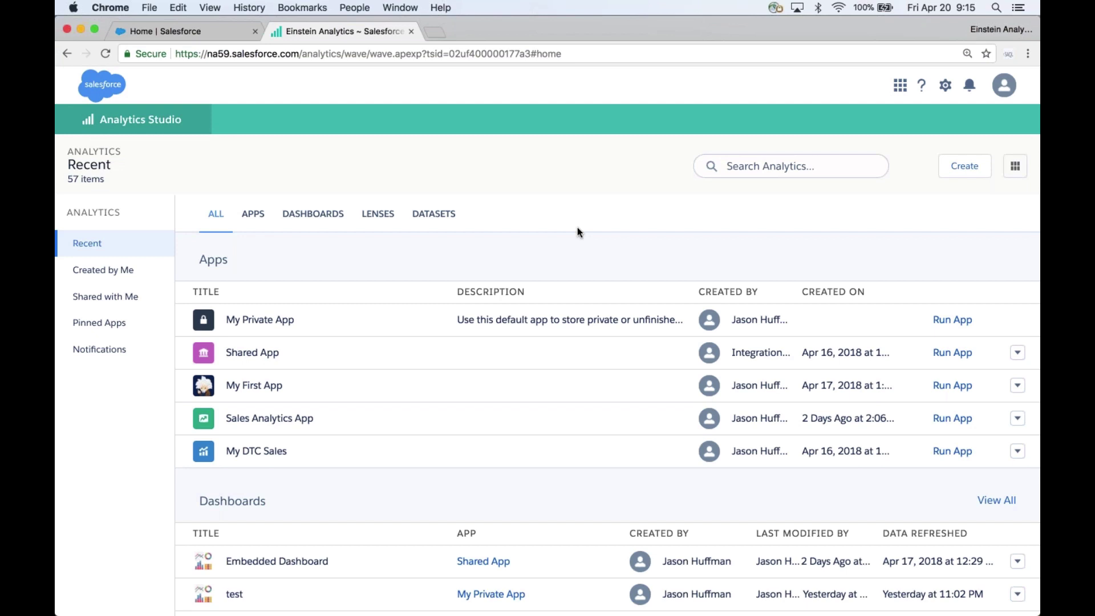
pyautogui.scroll(-10, 577, 227)
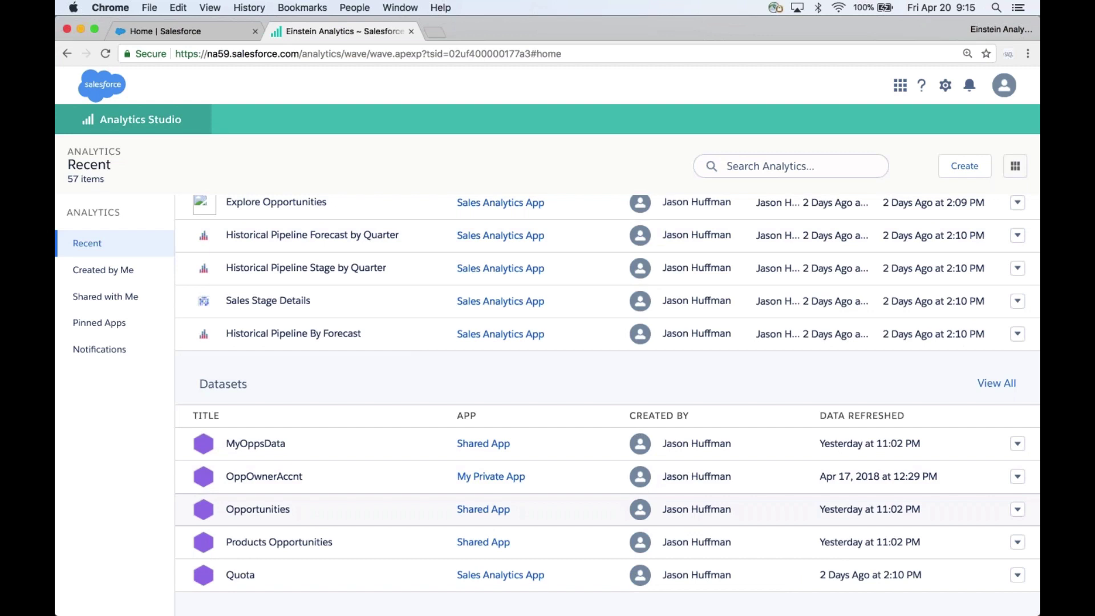
# Open MyOppsData in a lens grouped by OwnerId.Name and OwnerId.FullPhotoUrl.
pyautogui.click(272, 444)
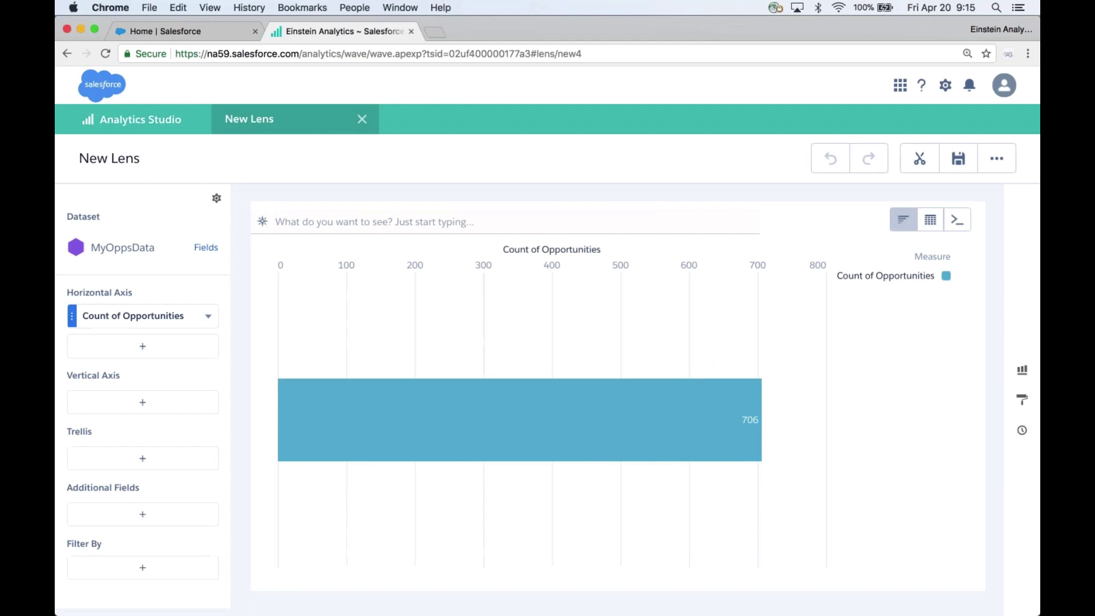
pyautogui.click(182, 409)
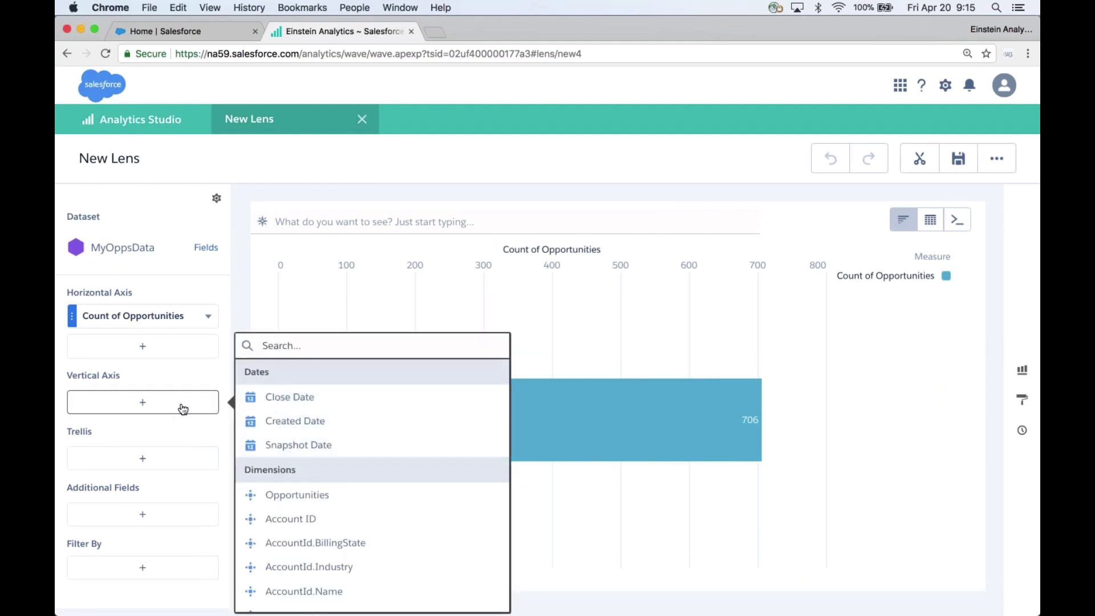
pyautogui.write('name')
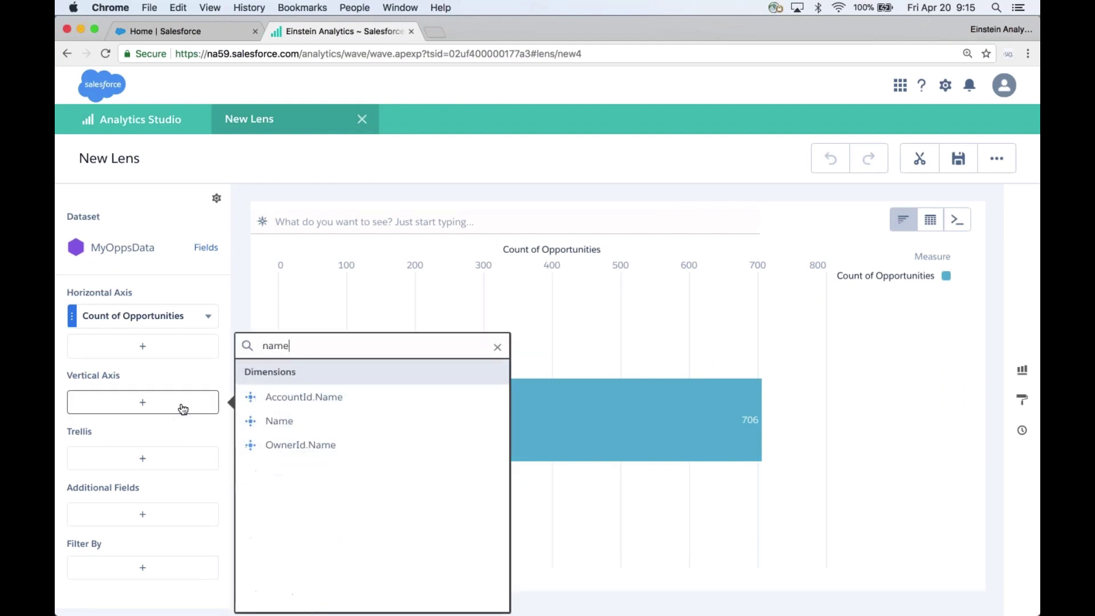
pyautogui.click(330, 445)
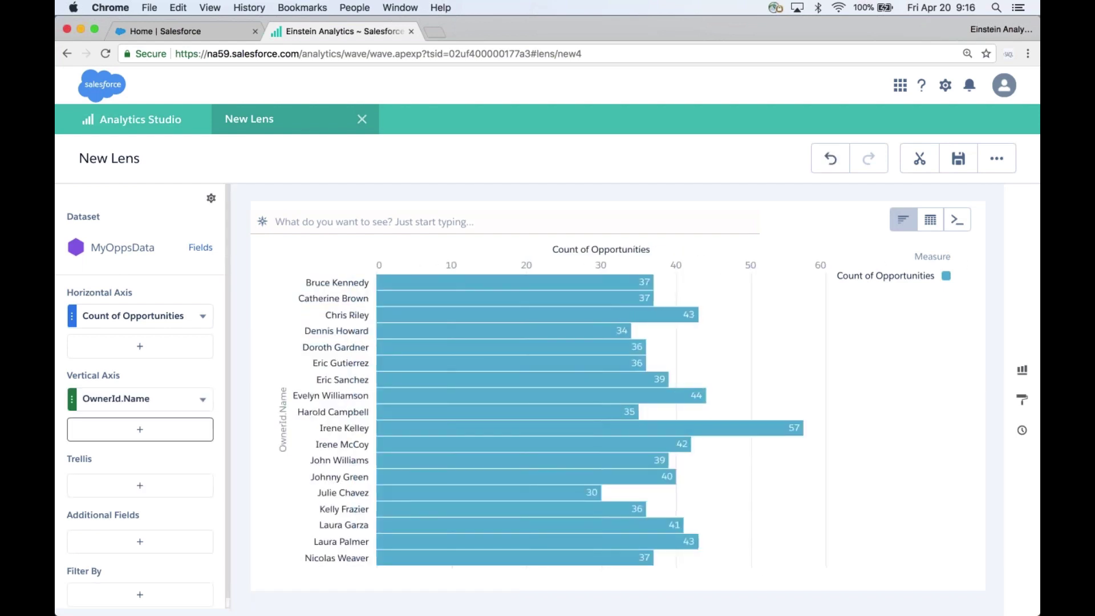
pyautogui.click(140, 428)
pyautogui.write('pho')
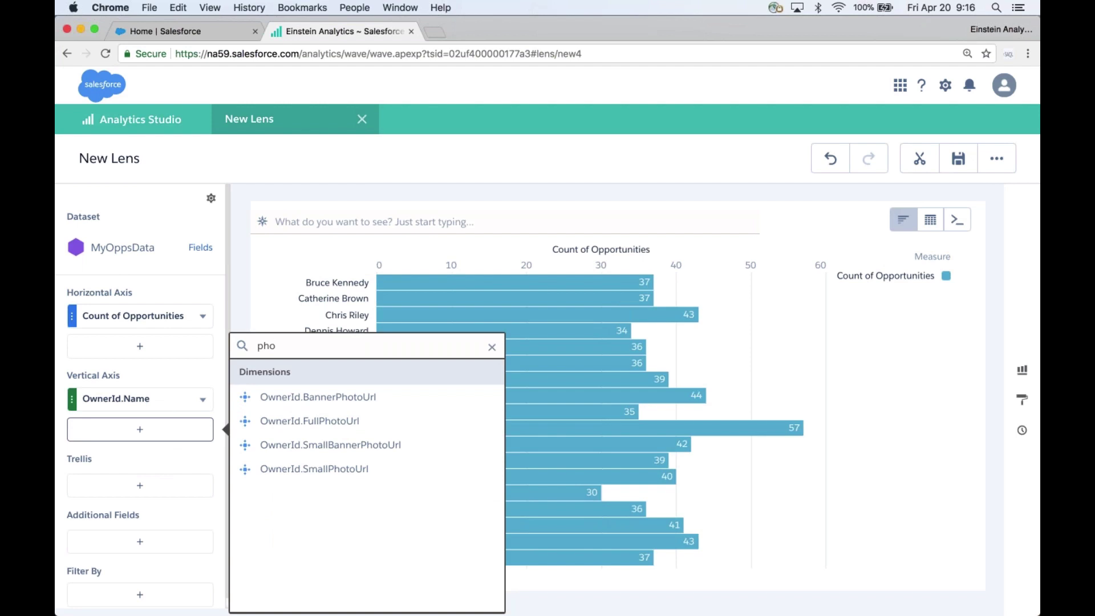
pyautogui.click(329, 422)
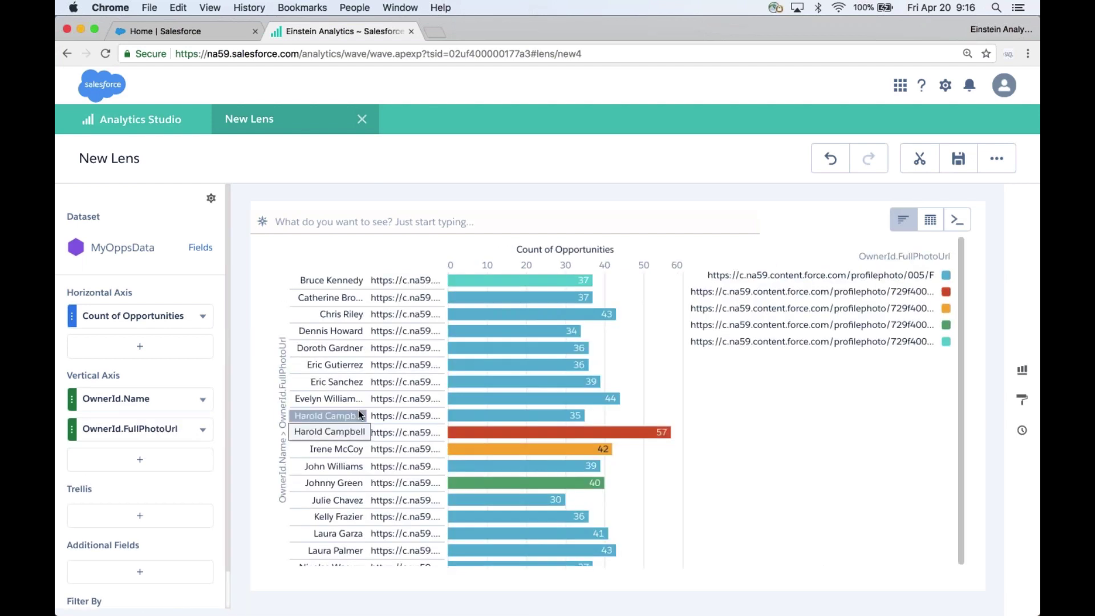
# Chart Sum of Amount sorted descending, then switch the lens to SAQL Mode.
pyautogui.click(202, 316)
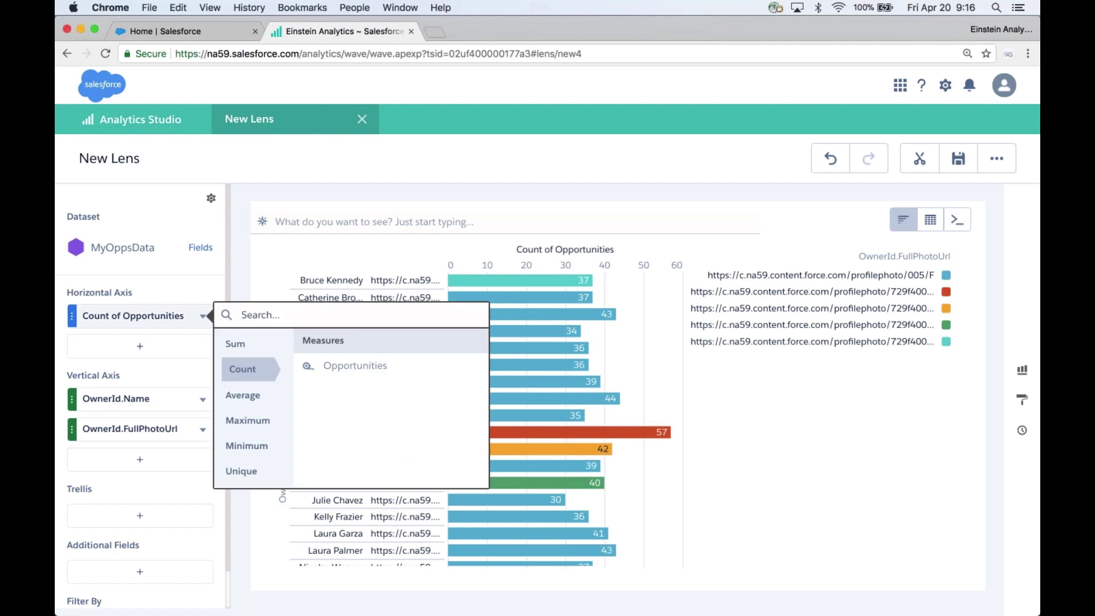
pyautogui.click(238, 343)
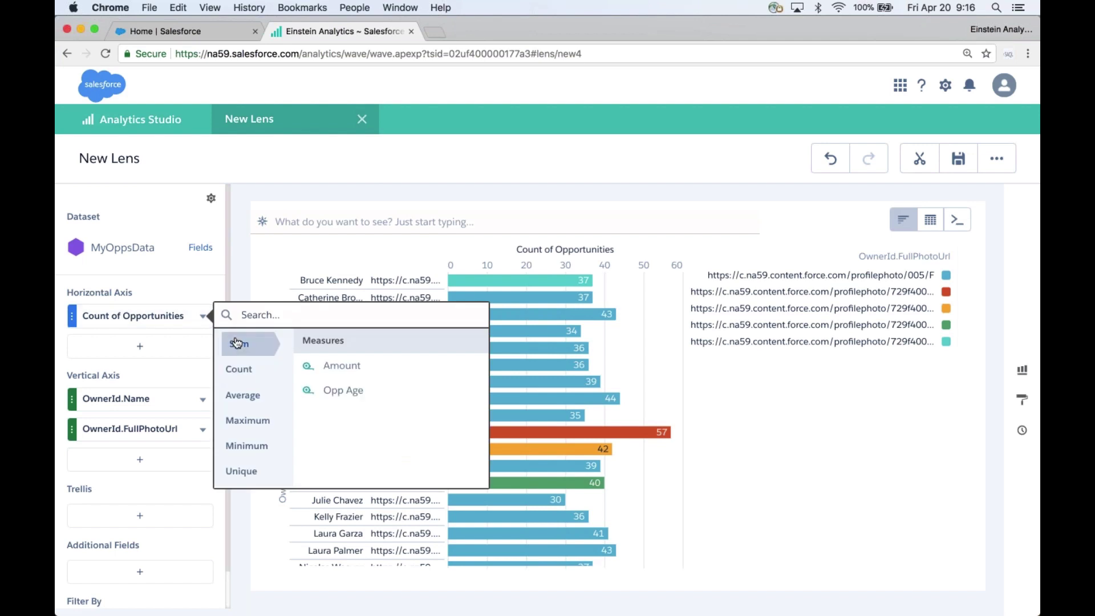
pyautogui.click(344, 365)
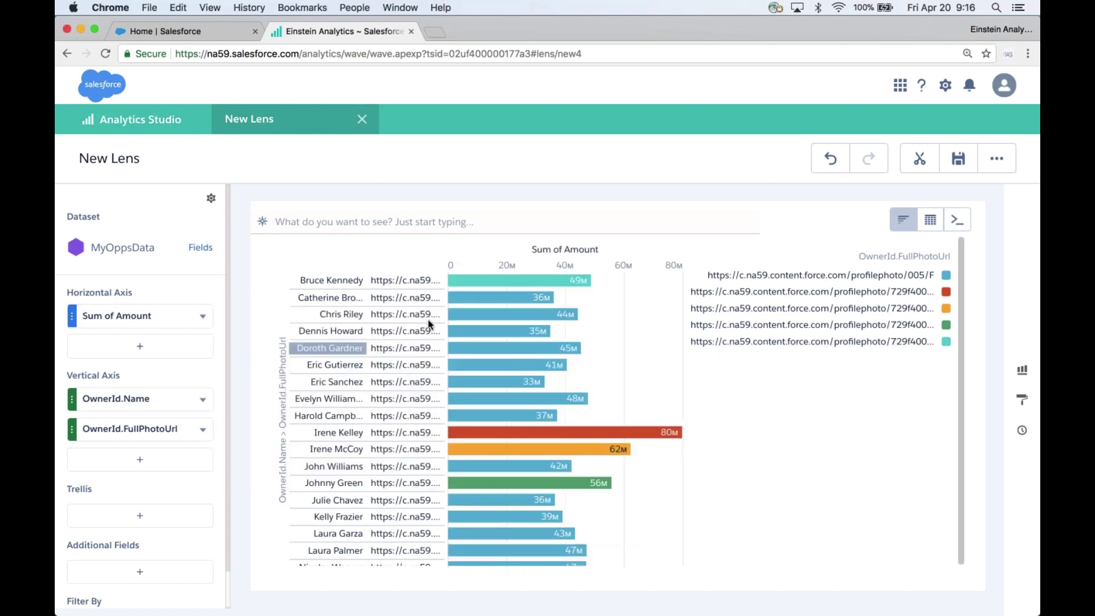
pyautogui.click(204, 317)
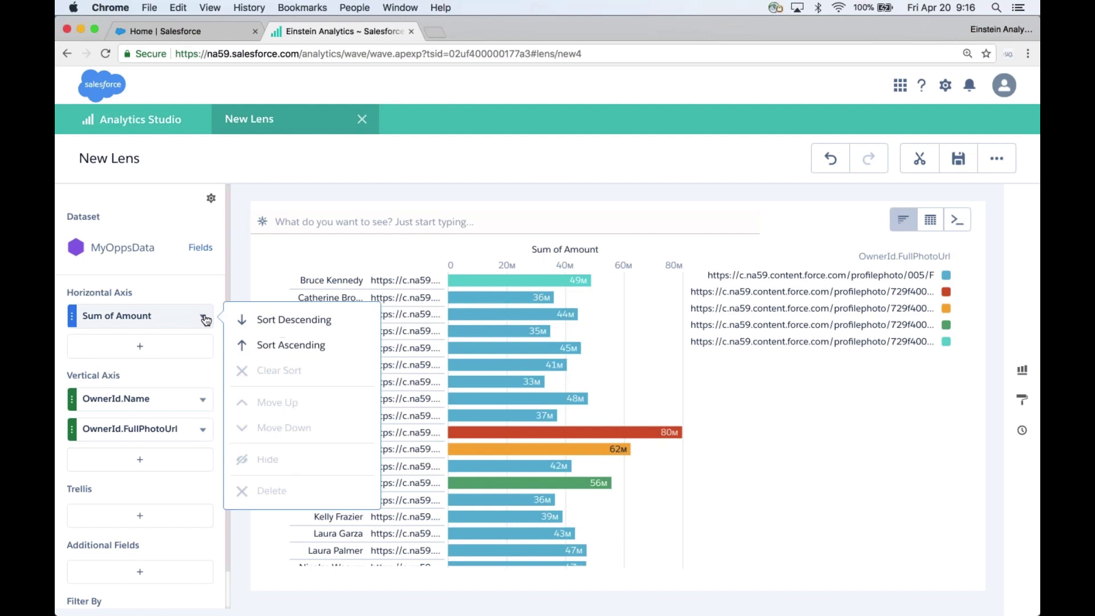
pyautogui.click(282, 319)
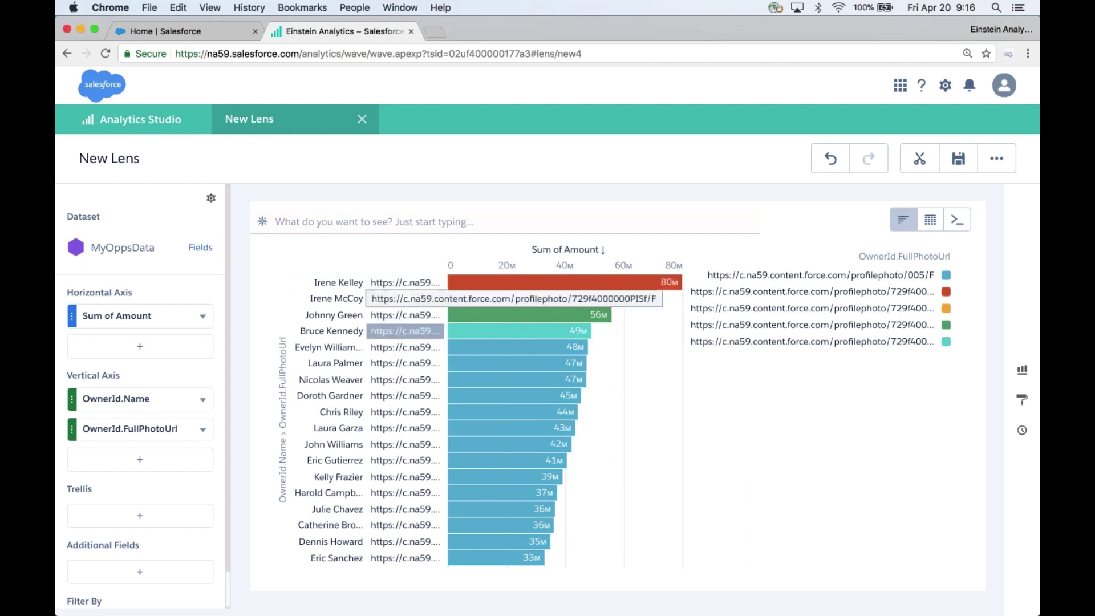
pyautogui.click(956, 221)
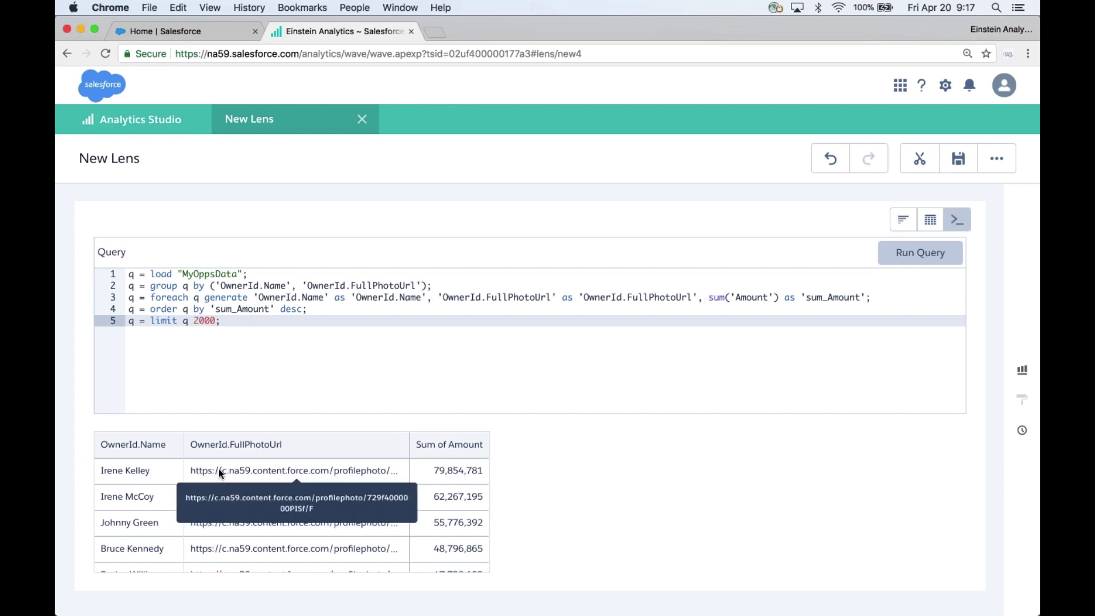
# Wrap 'OwnerId.FullPhotoUrl' in first() in the foreach line and rerun the query.
pyautogui.click(440, 297)
pyautogui.write('first')
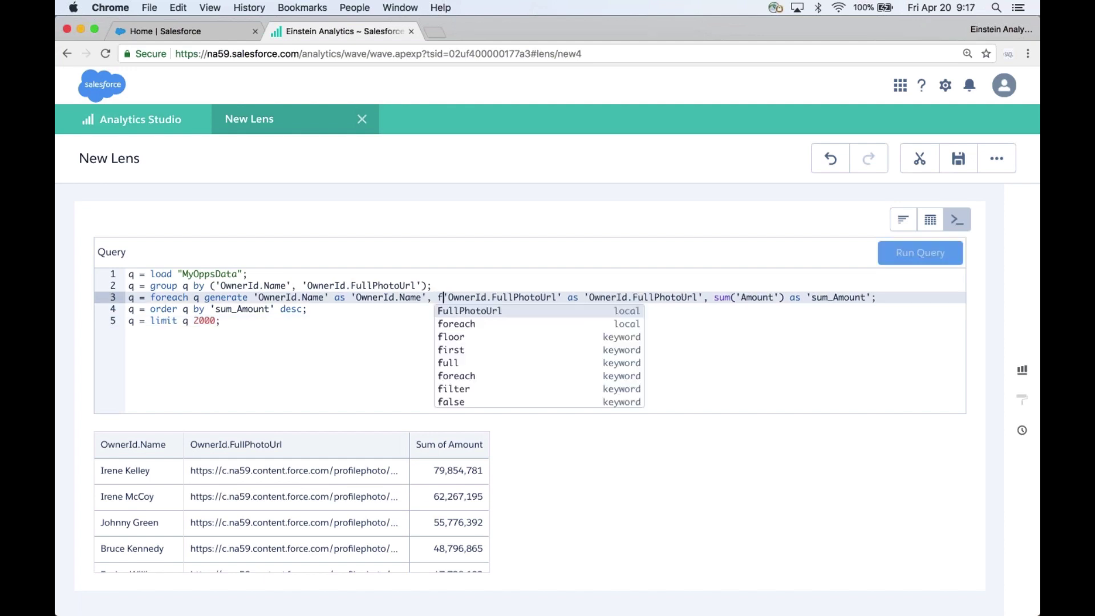
pyautogui.write('(')
pyautogui.press('Right')
pyautogui.press('Right')
pyautogui.press('Right')
pyautogui.press('Right')
pyautogui.press('Right')
pyautogui.press('Right')
pyautogui.press('Right')
pyautogui.press('Right')
pyautogui.press('Right')
pyautogui.press('Right')
pyautogui.press('Right')
pyautogui.press('Right')
pyautogui.press('Right')
pyautogui.press('Right')
pyautogui.press('Right')
pyautogui.press('Right')
pyautogui.press('Right')
pyautogui.press('Right')
pyautogui.press('Right')
pyautogui.press('Right')
pyautogui.press('Right')
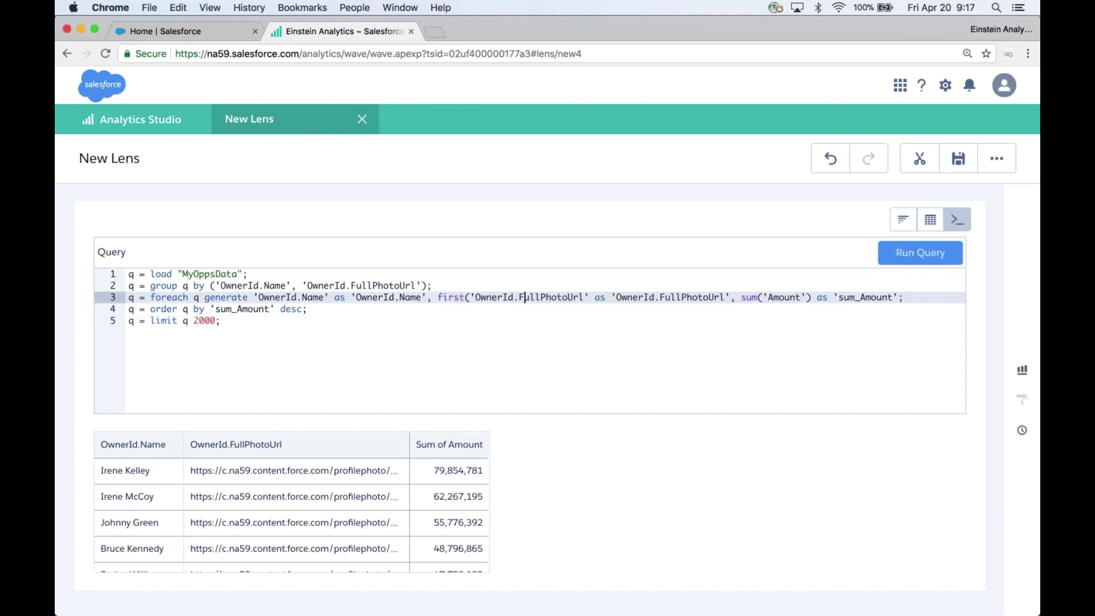
pyautogui.write(')')
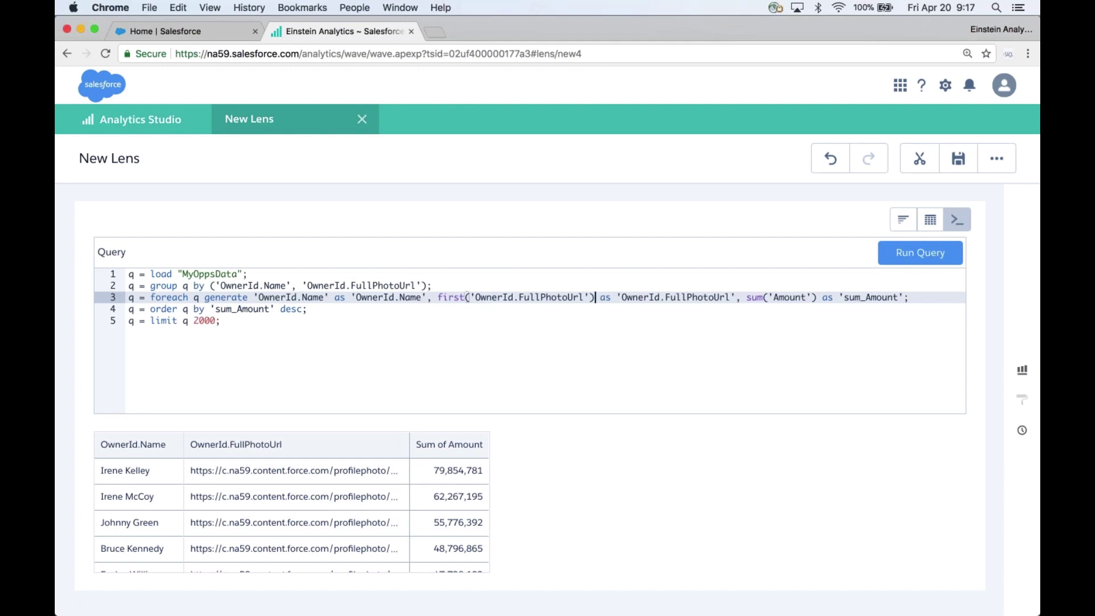
pyautogui.click(911, 260)
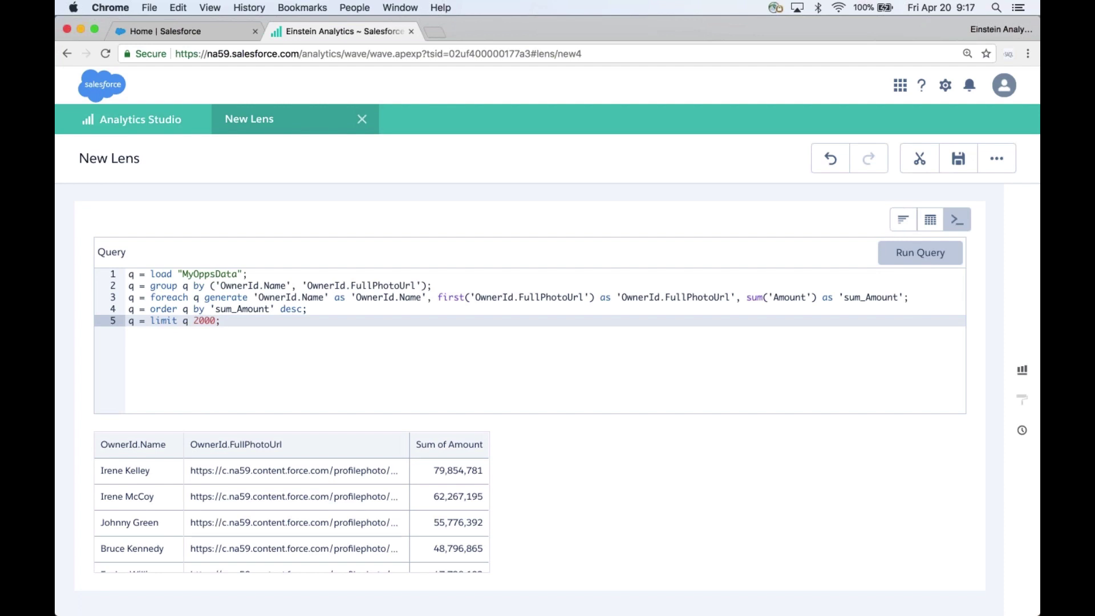
# Clip the query to a new dashboard and place the lens_1 step as a chart.
pyautogui.click(919, 158)
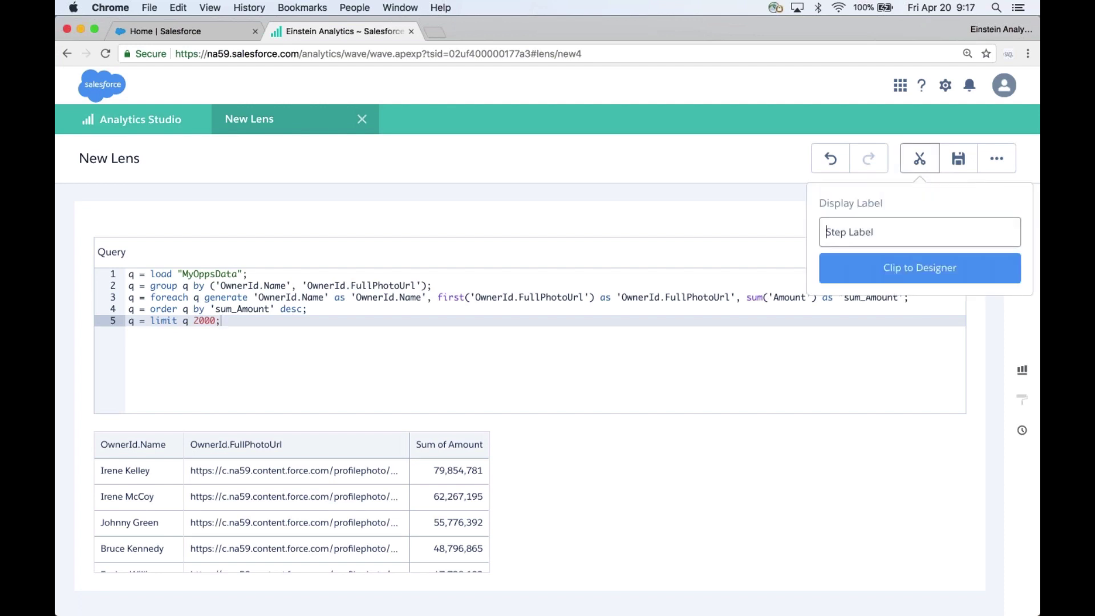
pyautogui.click(911, 277)
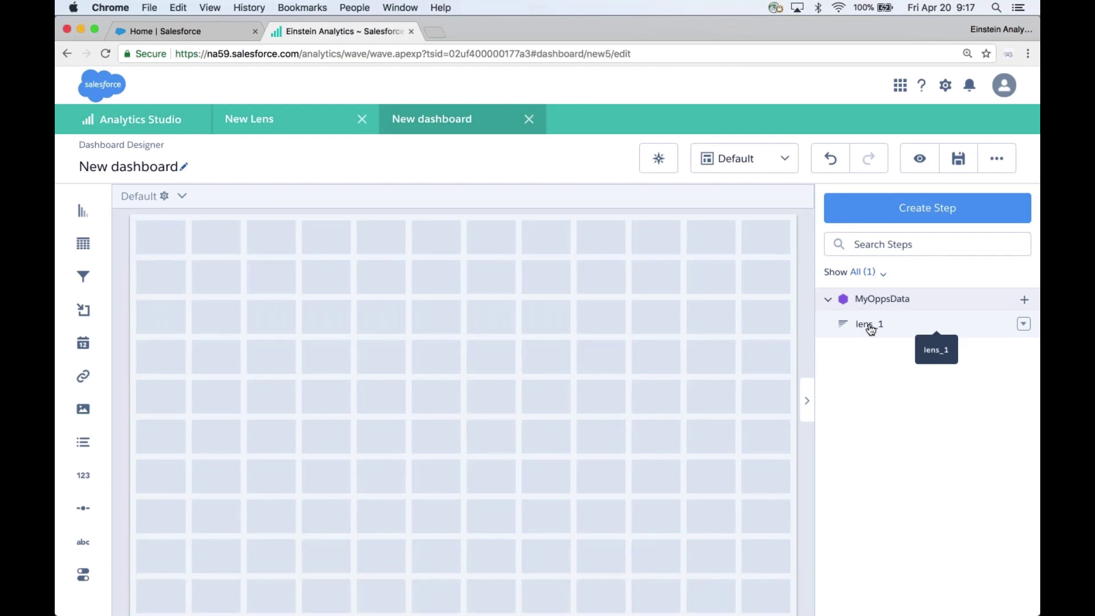
pyautogui.moveTo(870, 329); pyautogui.dragTo(677, 569)
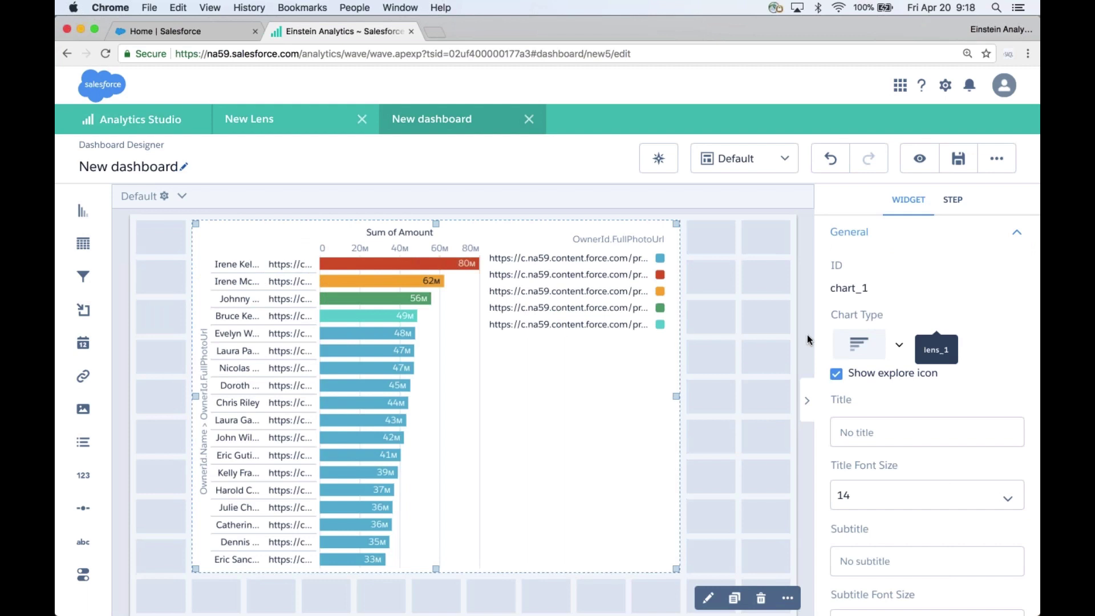
# Collapse General, expand the Y-Axis settings, and open the dashboard JSON with Cmd+E.
pyautogui.click(1012, 233)
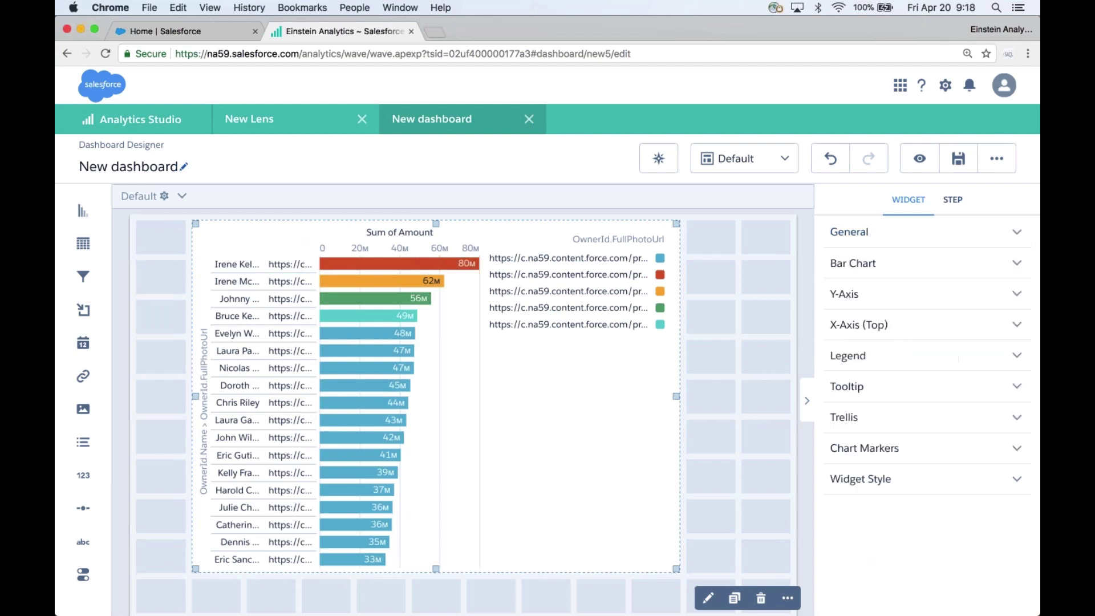
pyautogui.click(1018, 295)
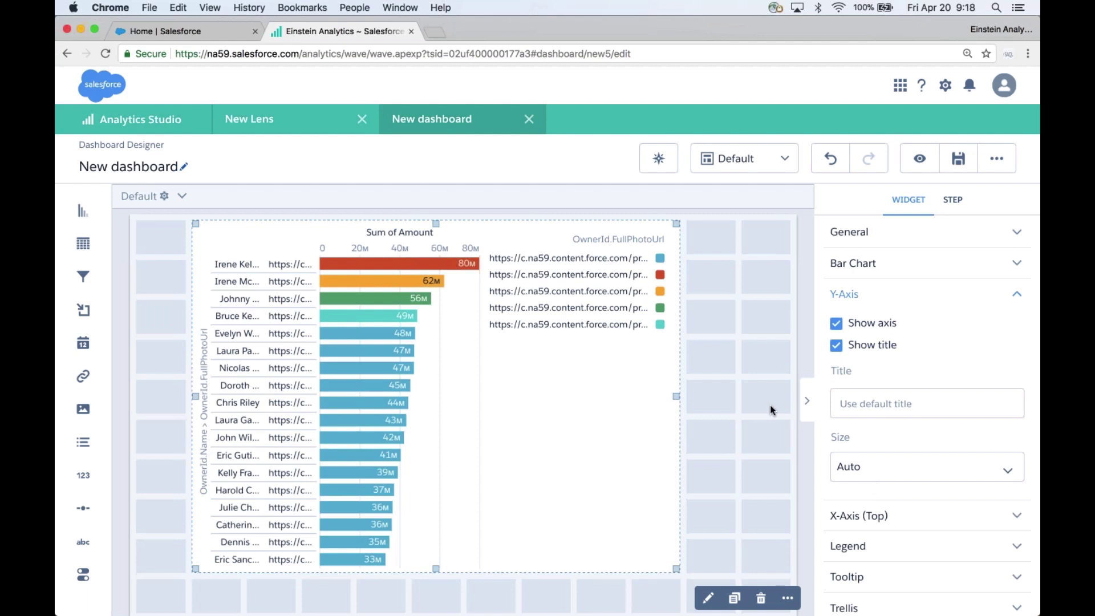
pyautogui.press('super+e')
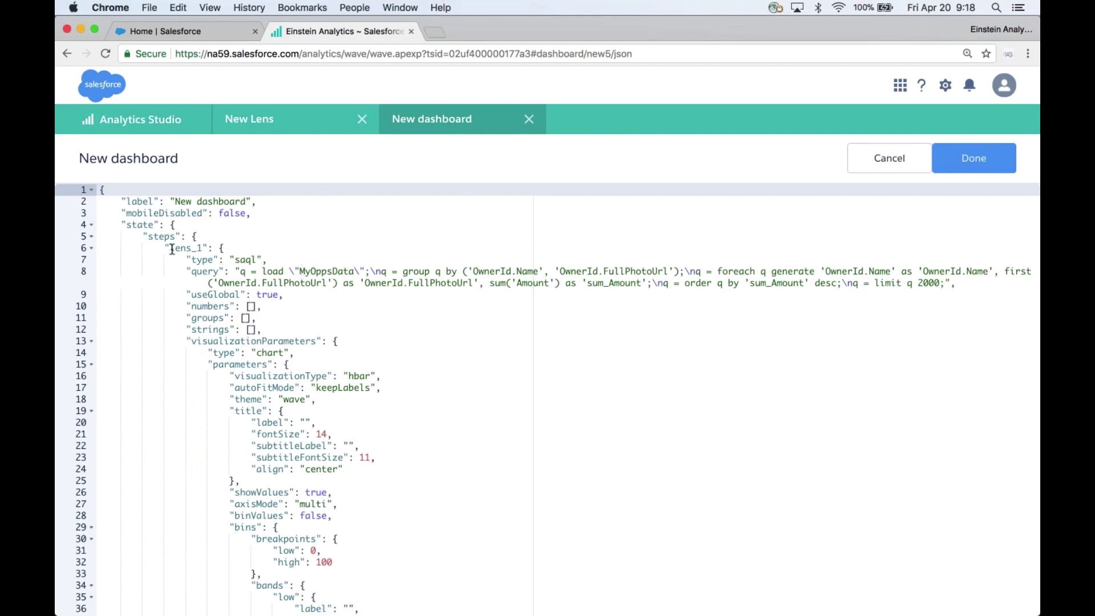
# Add "OwnerId.Name" to the empty groups list of lens_1.
pyautogui.moveTo(171, 248); pyautogui.dragTo(339, 290)
pyautogui.click(339, 291)
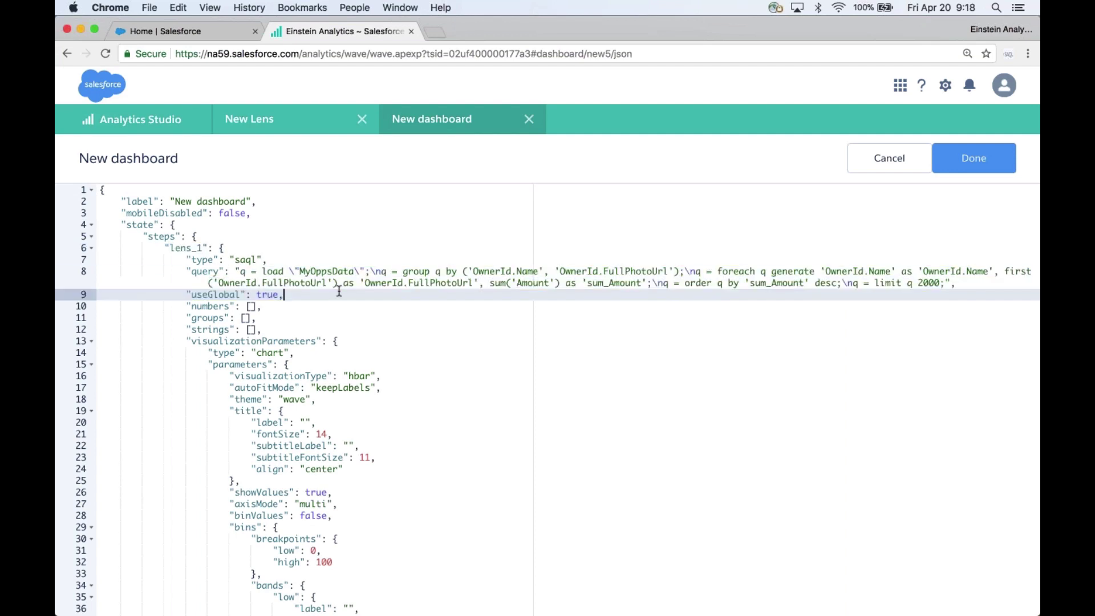
pyautogui.moveTo(185, 306); pyautogui.dragTo(276, 329)
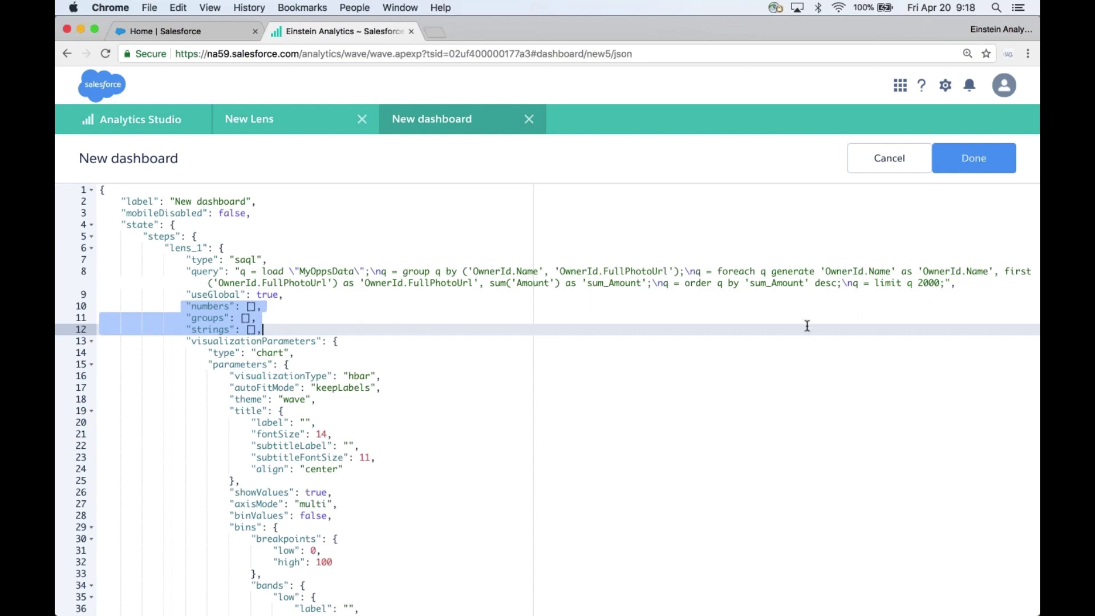
pyautogui.click(452, 297)
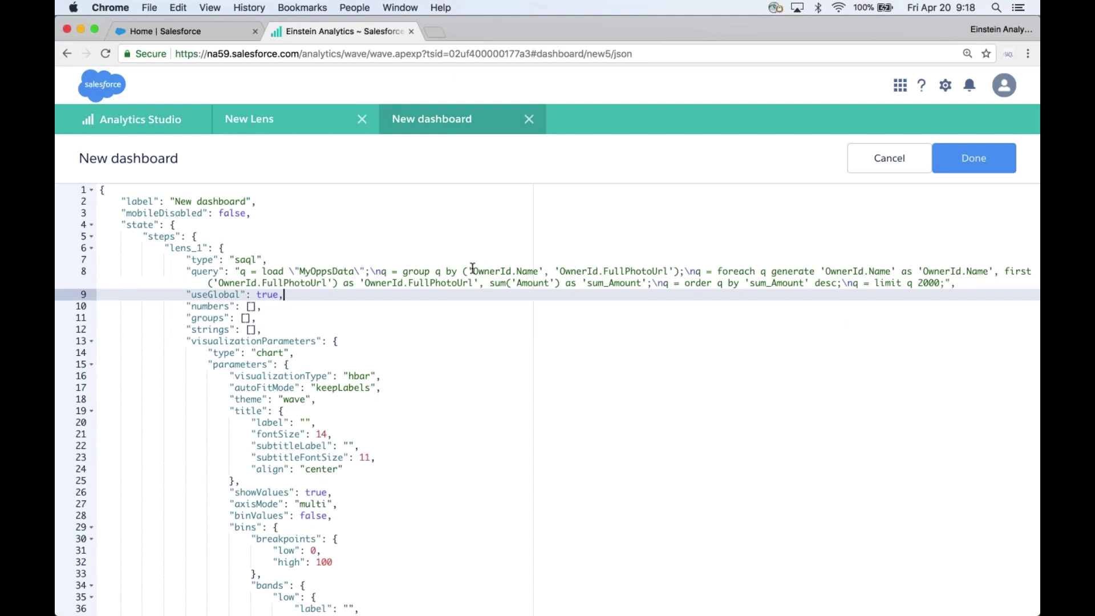
pyautogui.moveTo(473, 268); pyautogui.dragTo(541, 268)
pyautogui.press('super+c')
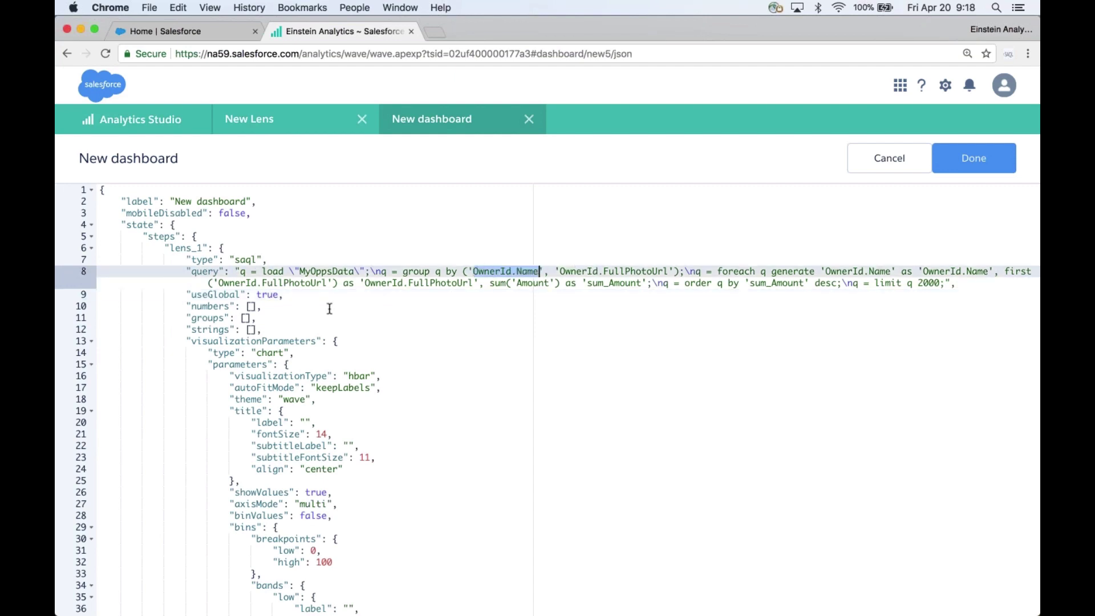
pyautogui.click(246, 317)
pyautogui.write('"')
pyautogui.press('super+v')
# Add "OwnerId.Name" as the first entry in the strings list.
pyautogui.press('Down')
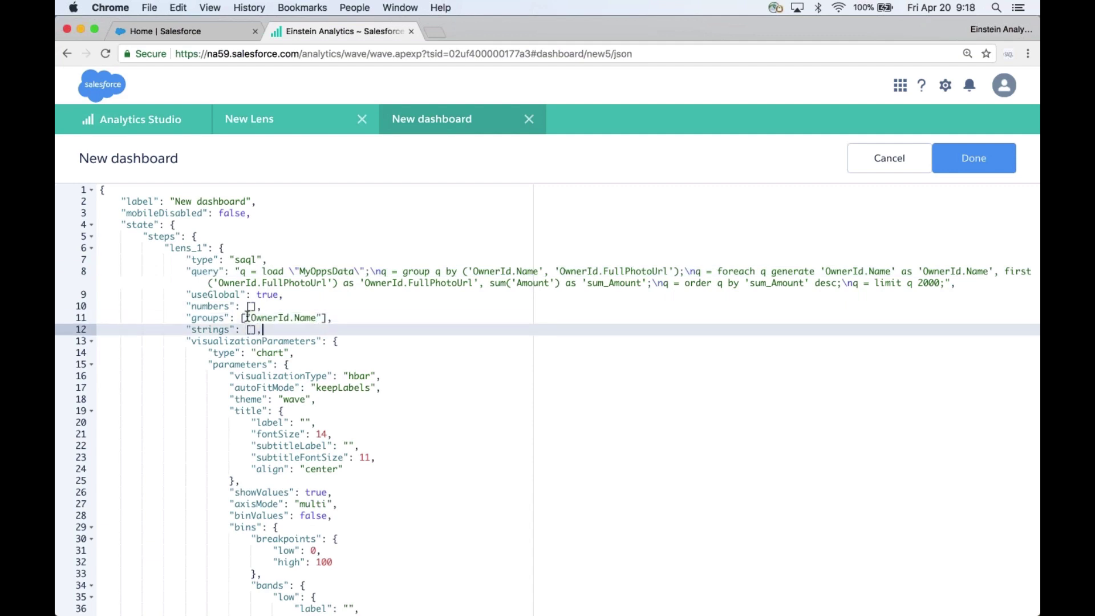
pyautogui.press('Left')
pyautogui.press('Left')
pyautogui.press('super+v')
pyautogui.press('super+z')
pyautogui.write('"')
pyautogui.press('super+v')
pyautogui.write(',')
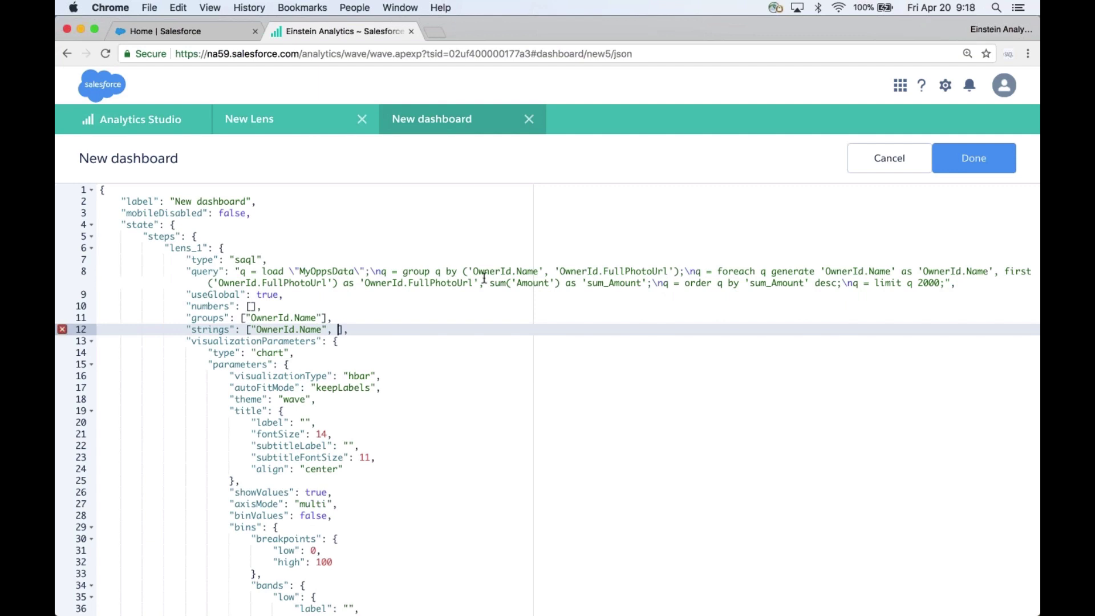
# Add "OwnerId.FullPhotoUrl" as the second entry in the strings list.
pyautogui.moveTo(472, 283); pyautogui.dragTo(366, 282)
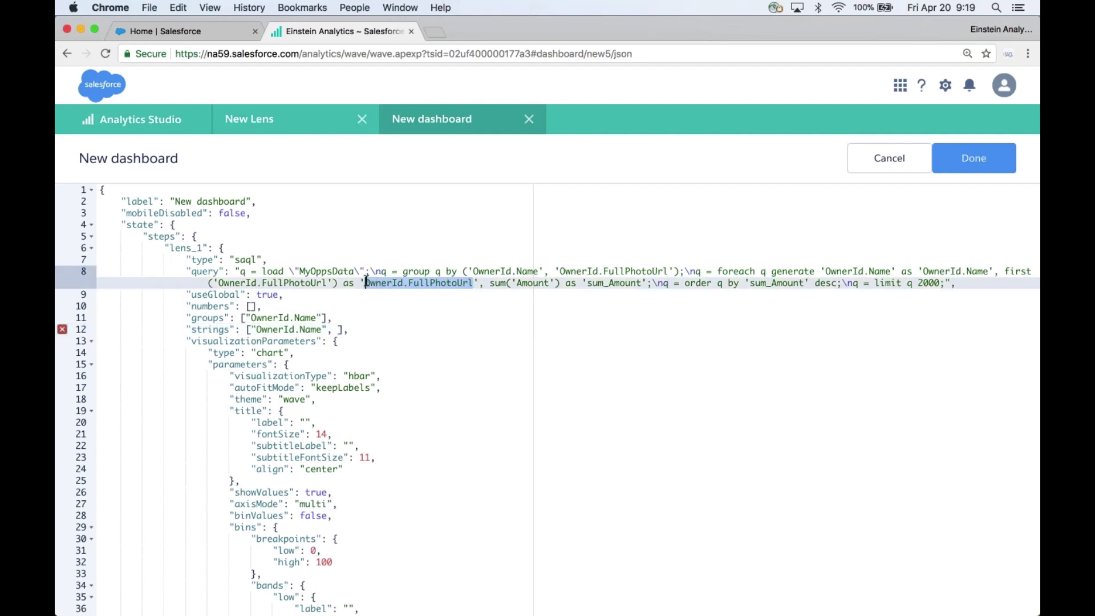
pyautogui.press('super+c')
pyautogui.click(336, 329)
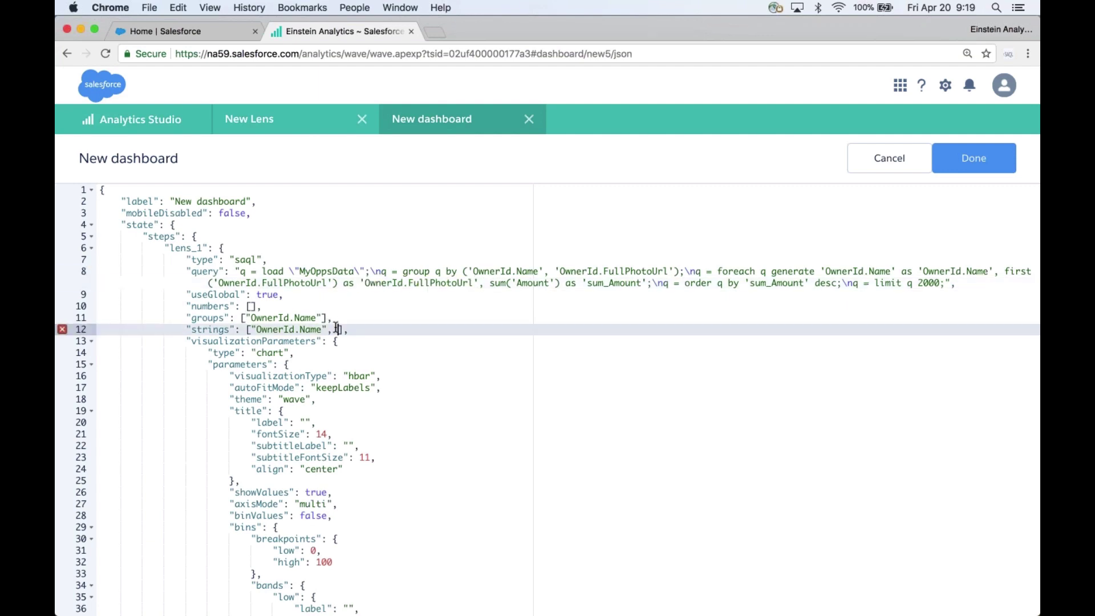
pyautogui.write('"')
pyautogui.press('super+v')
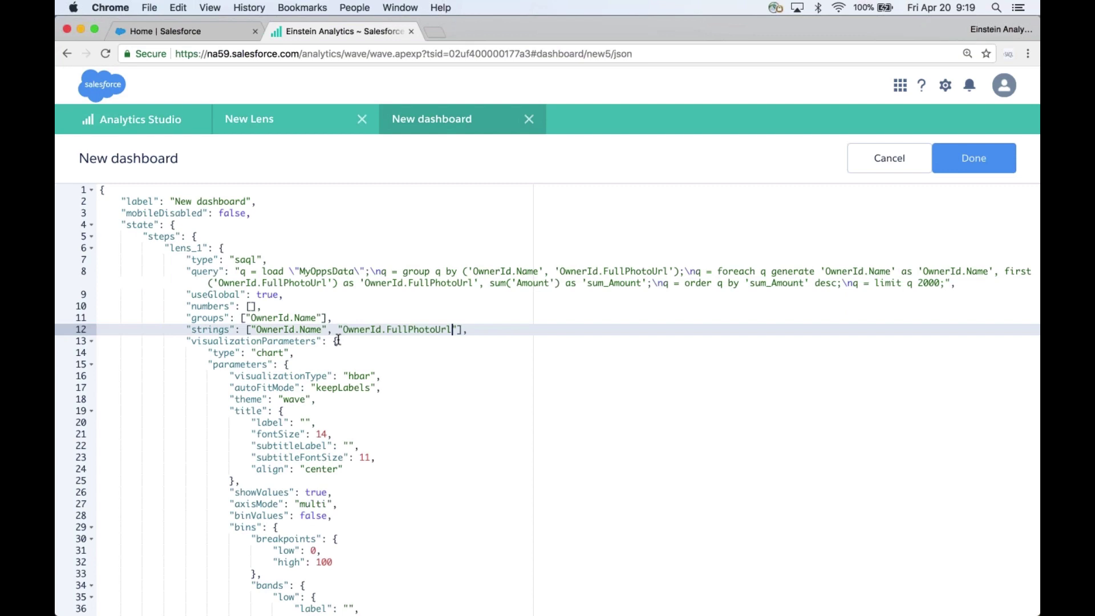
# Put "sum_Amount" in the numbers list and apply the JSON changes.
pyautogui.click(592, 283)
pyautogui.doubleClick(623, 283)
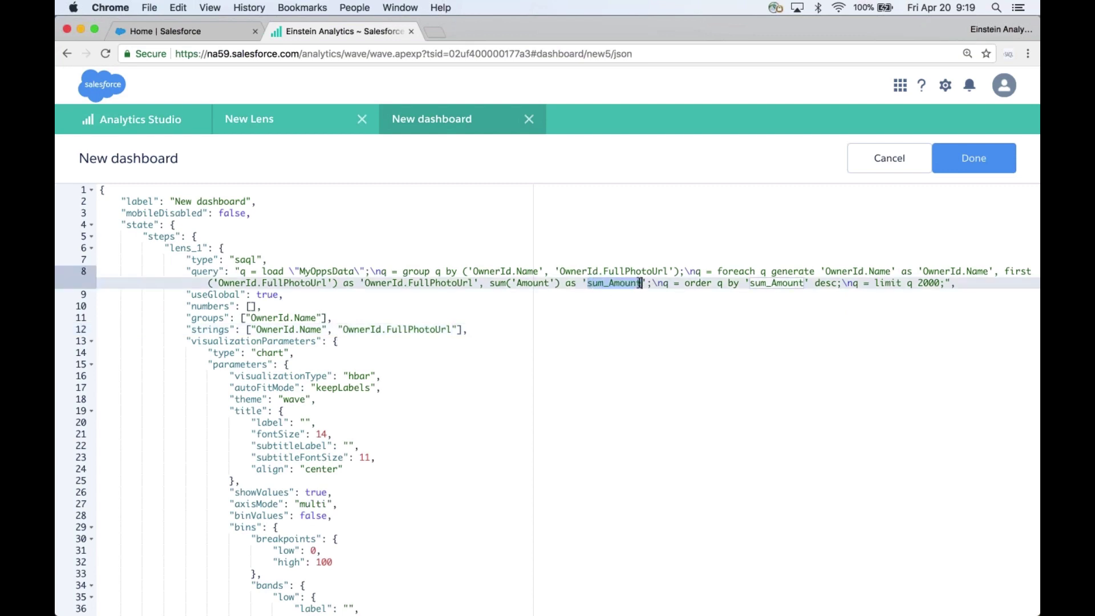
pyautogui.press('super+c')
pyautogui.click(251, 306)
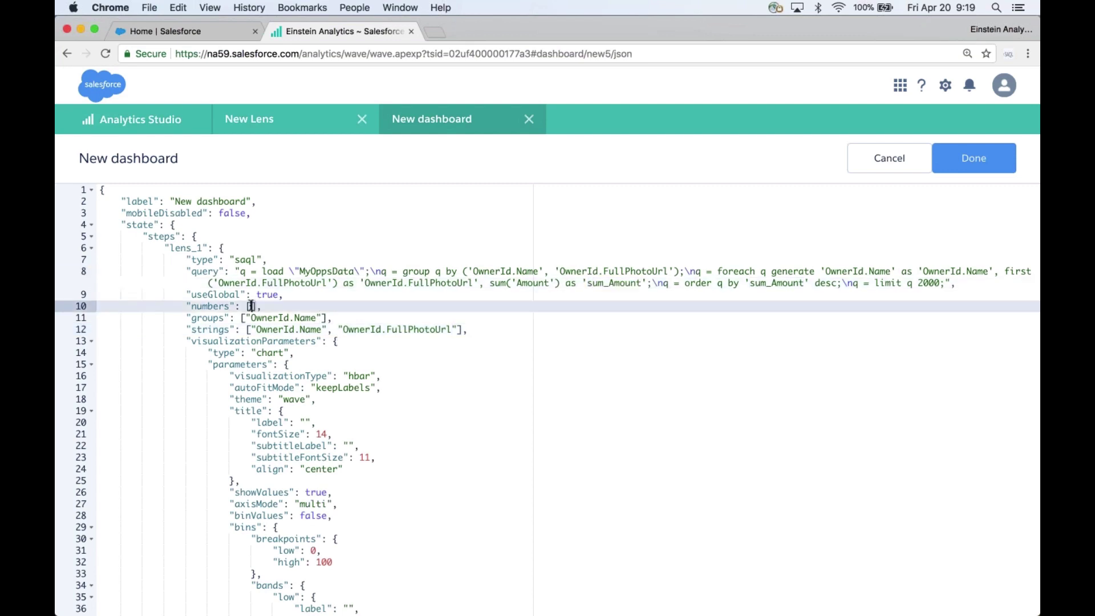
pyautogui.write('"')
pyautogui.press('super+v')
pyautogui.click(985, 164)
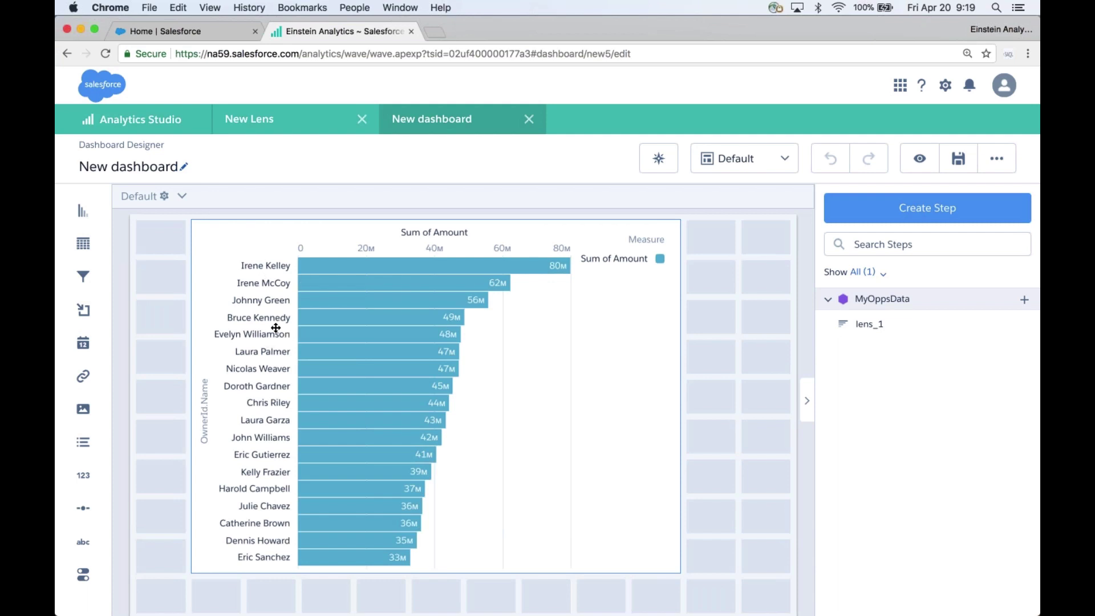
# Enable Use Icons on the bar chart's Y-axis, sourced from OwnerId.FullPhotoUrl.
pyautogui.click(600, 350)
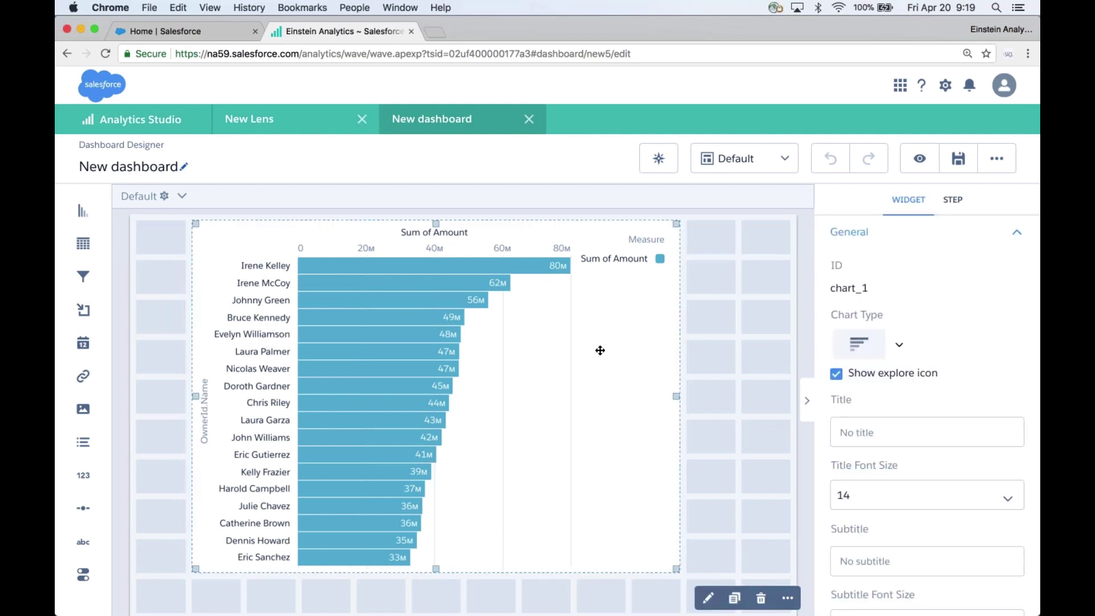
pyautogui.click(1015, 234)
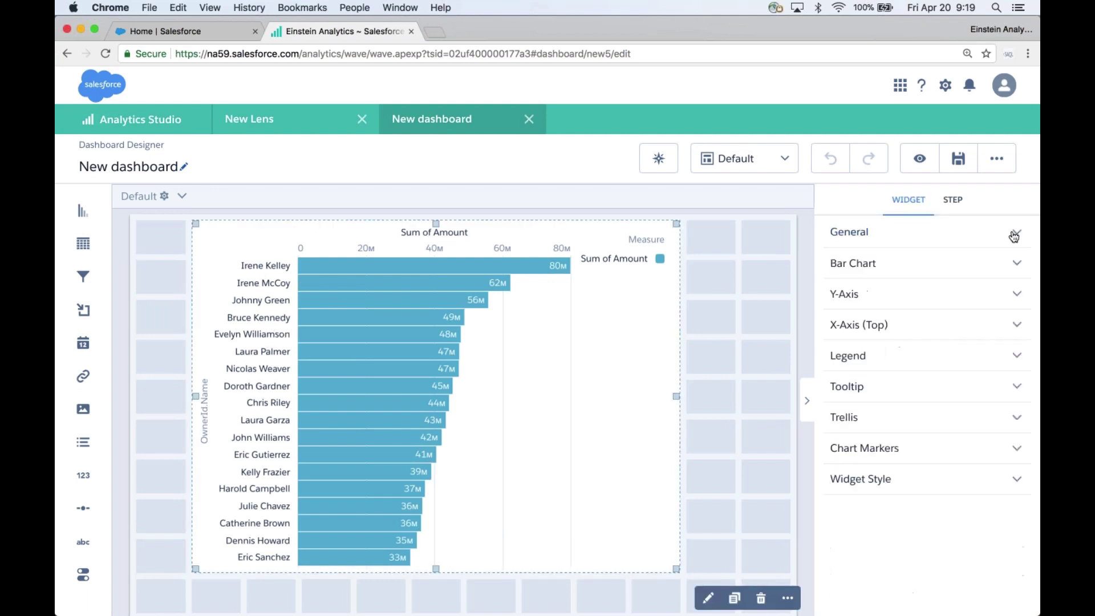
pyautogui.click(1005, 294)
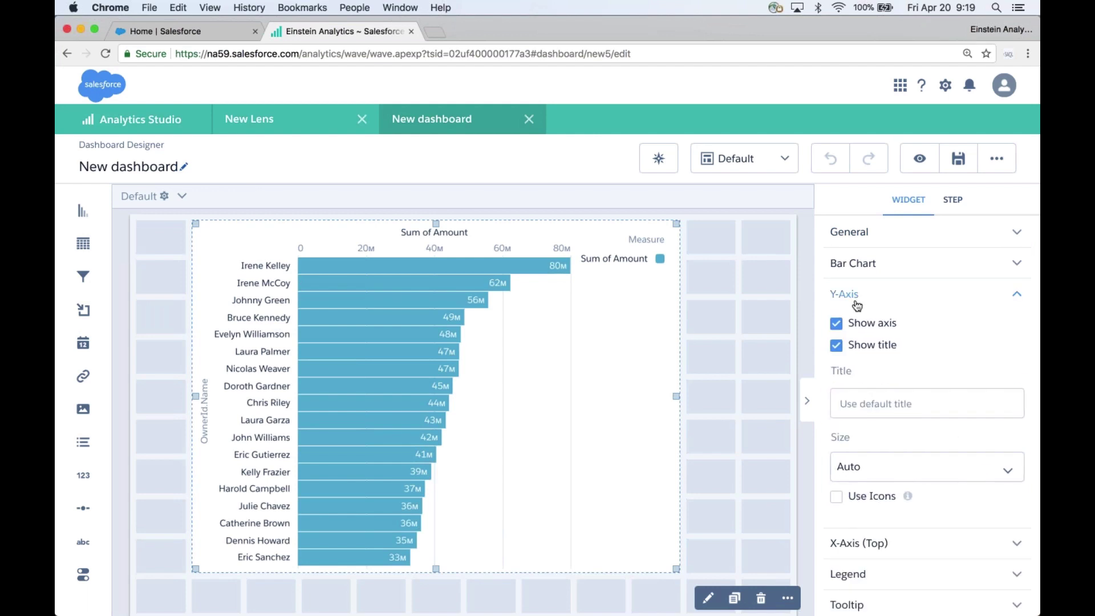
pyautogui.click(836, 498)
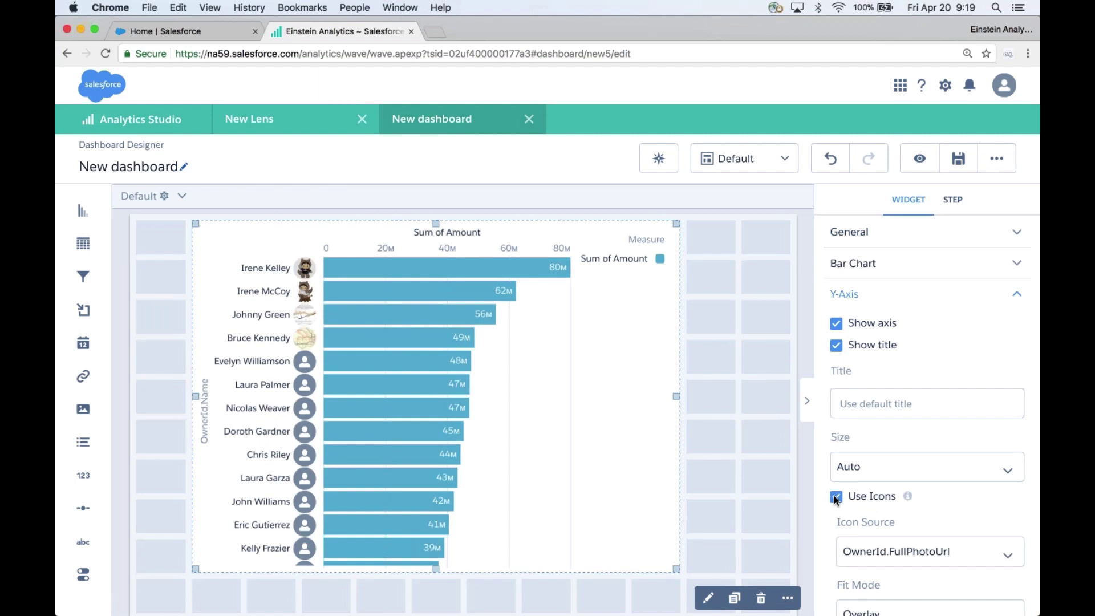